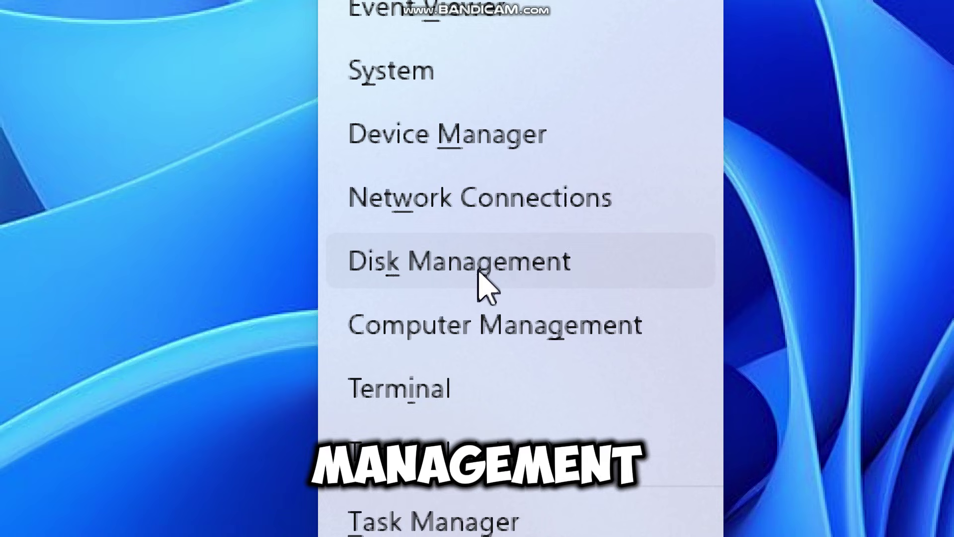
Step: Open Disk Management from the Win+X menu and select the C: partition to check its status
click(478, 272)
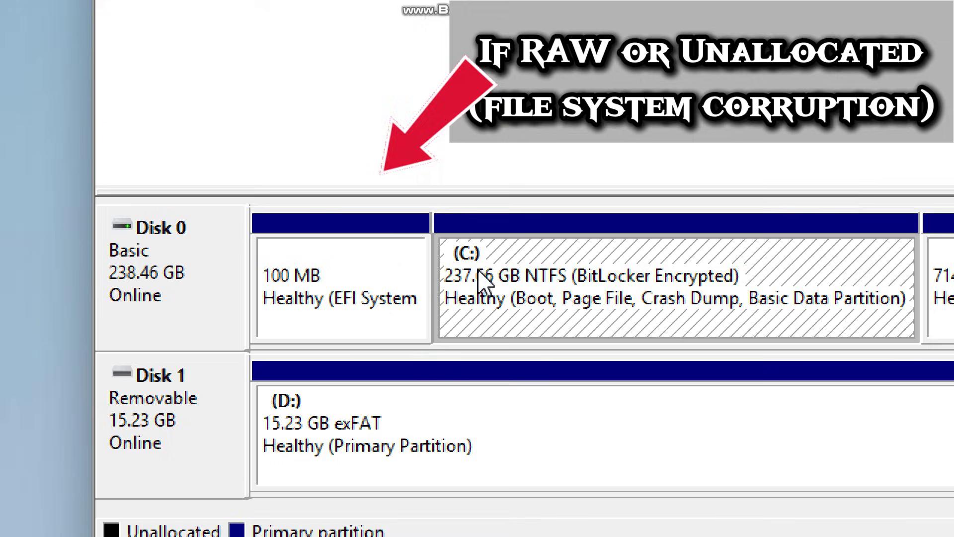
click(641, 275)
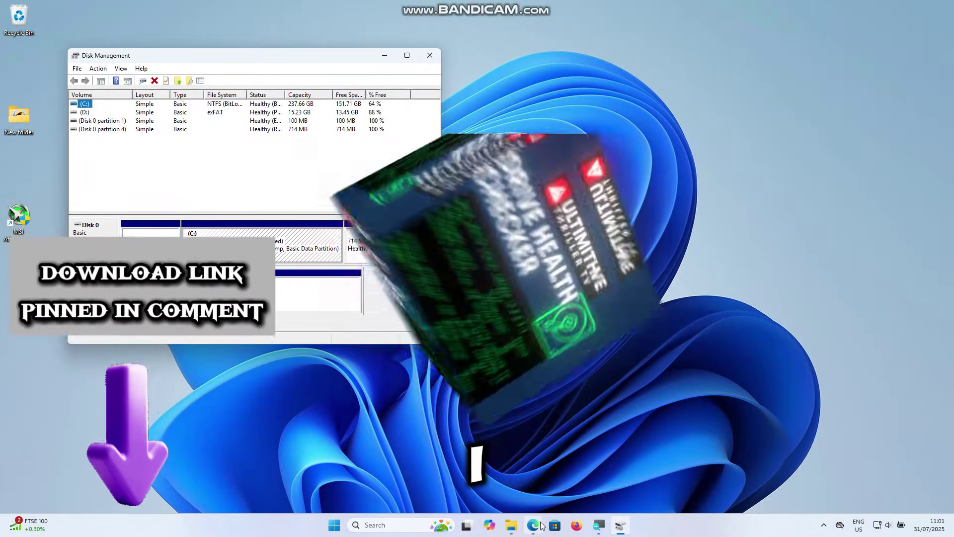
Step: Launch Microsoft Edge from the taskbar to see the ULTIM_Drive_Health_Tool.zip download
mouse_move(541, 529)
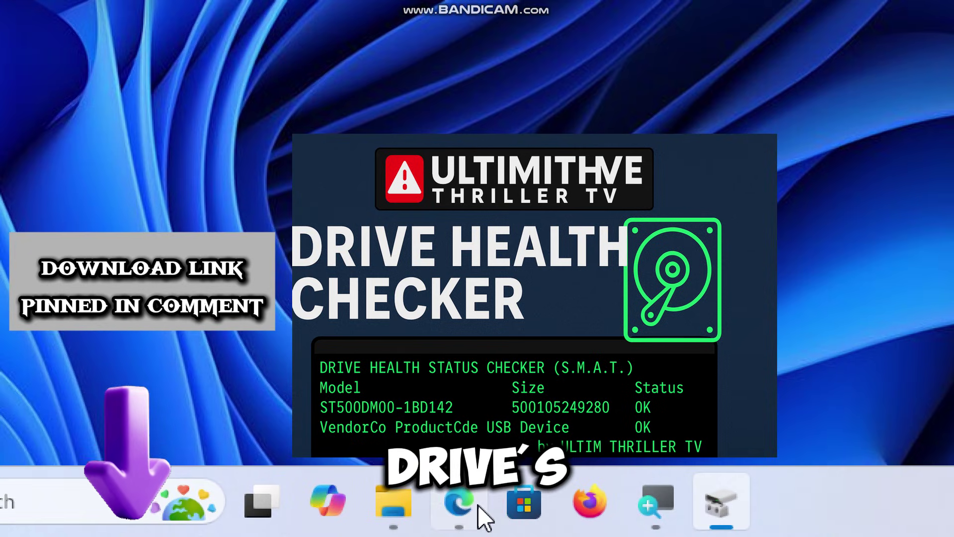
click(479, 506)
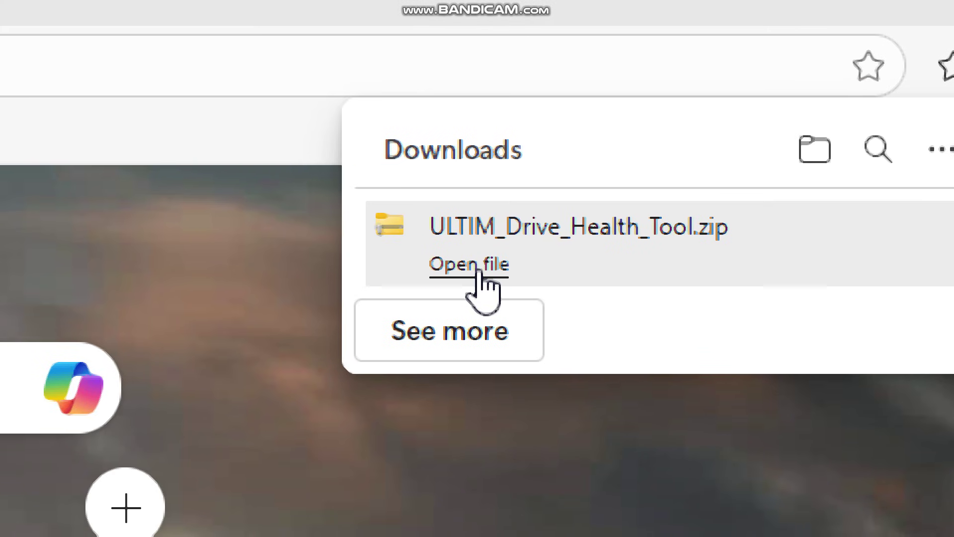
Step: Extract ULTIM_Drive_Health_Tool.zip and run its health checker batch file as administrator
click(478, 271)
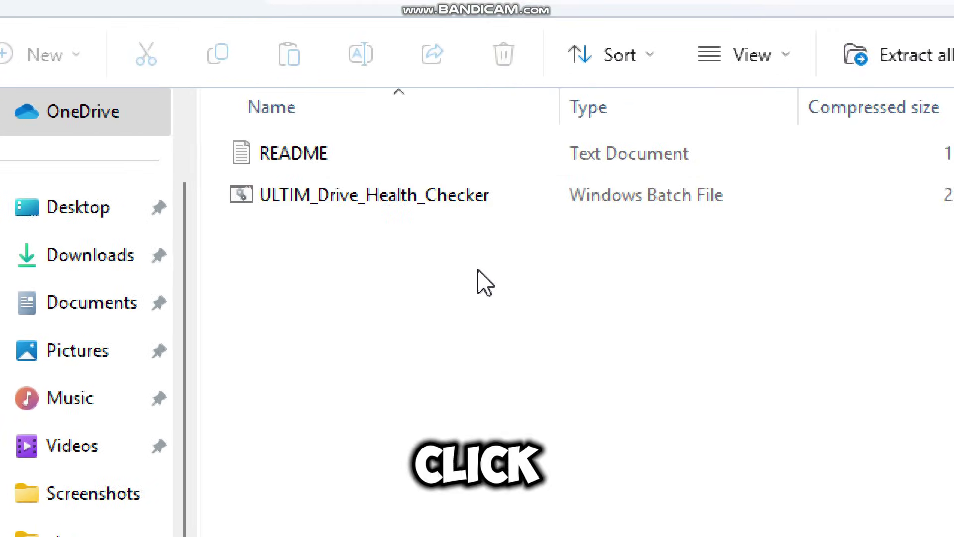
right_click(318, 275)
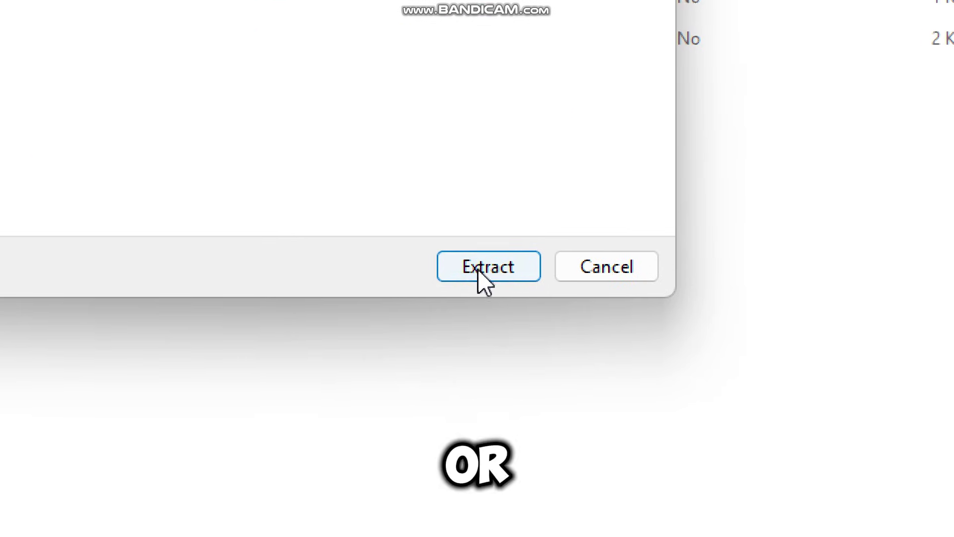
click(478, 269)
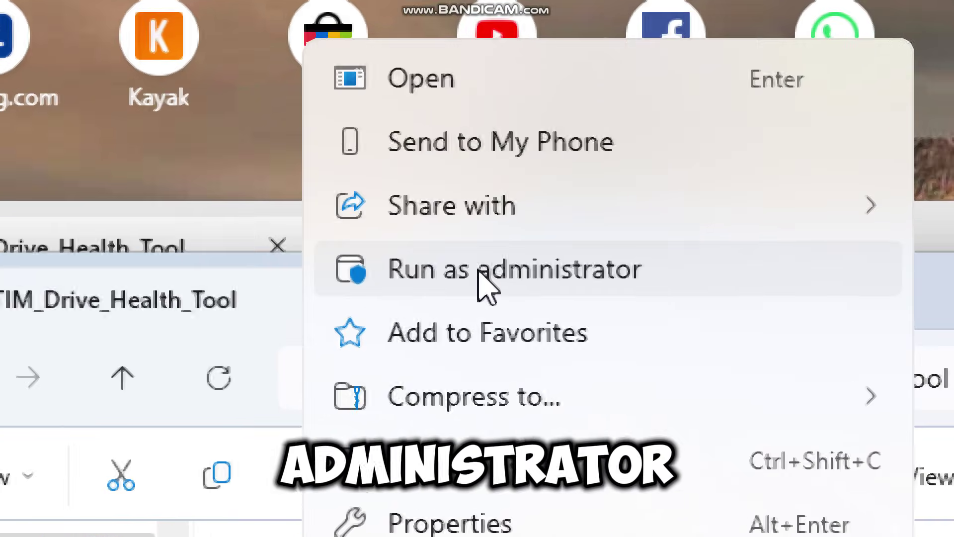
click(484, 286)
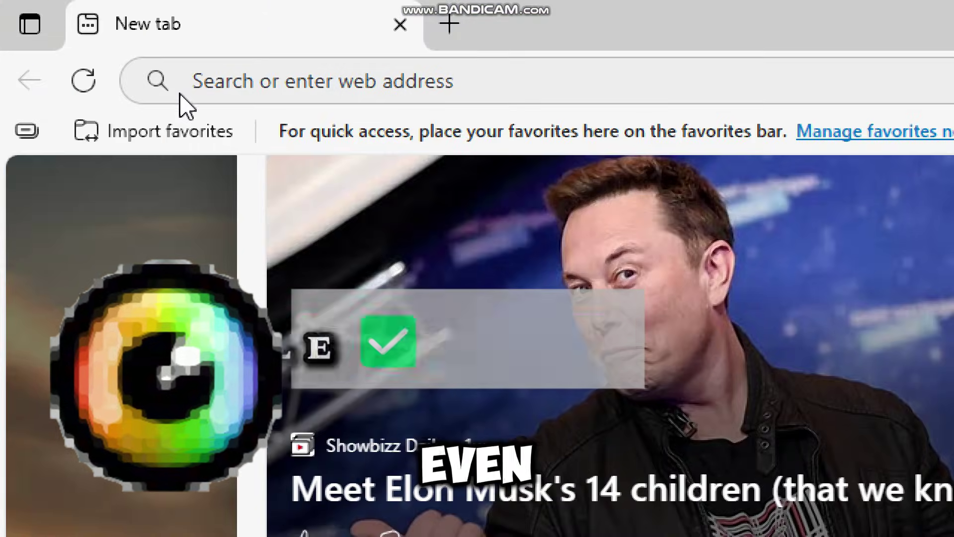
click(197, 80)
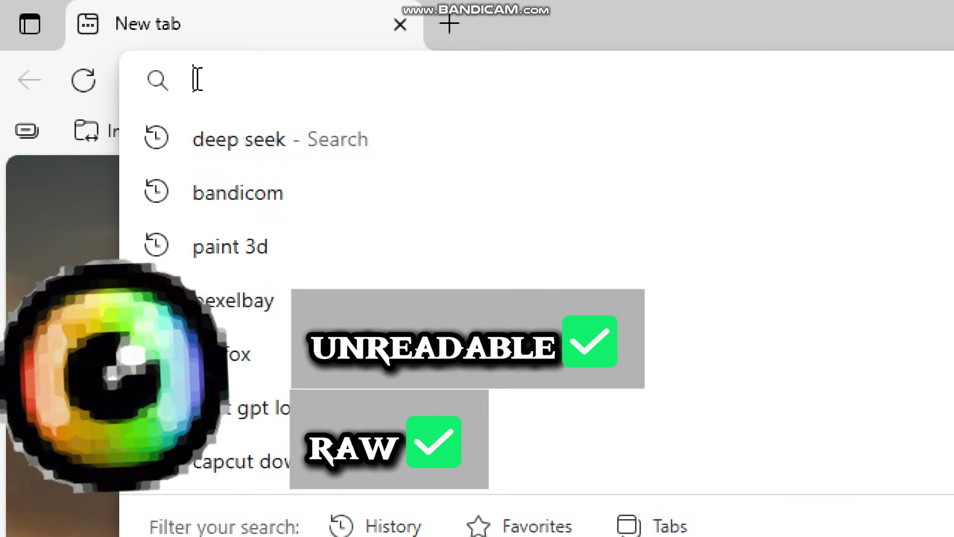
text(www.cgse)
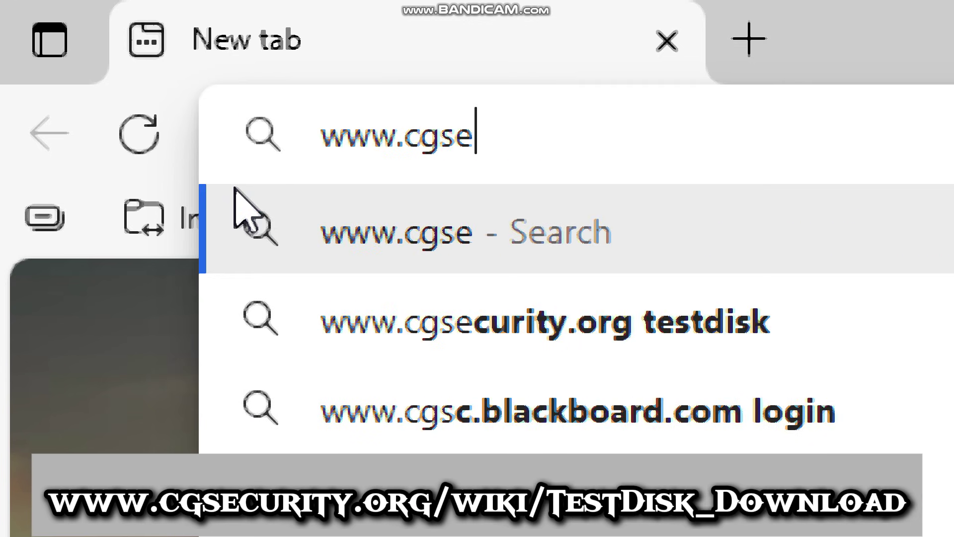
text(curity.org)
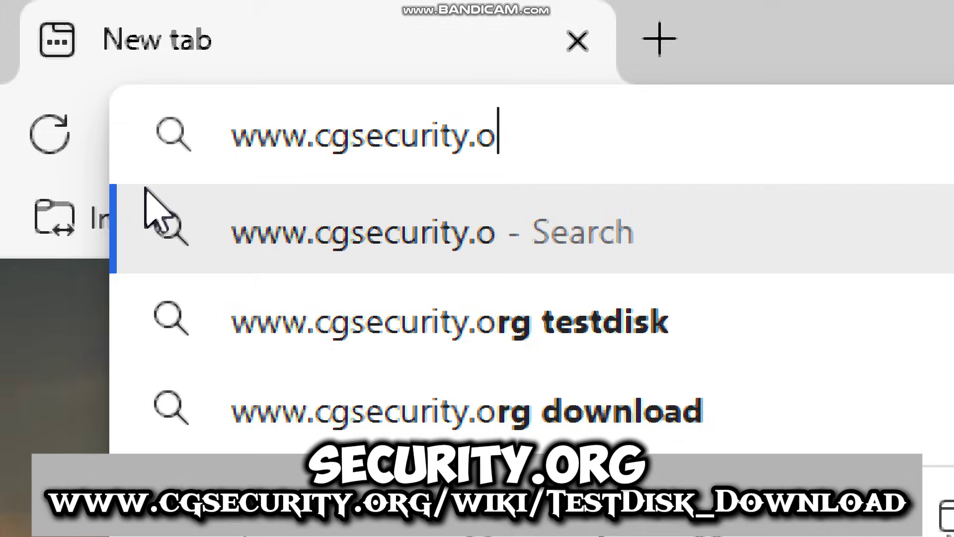
text(/wiki)
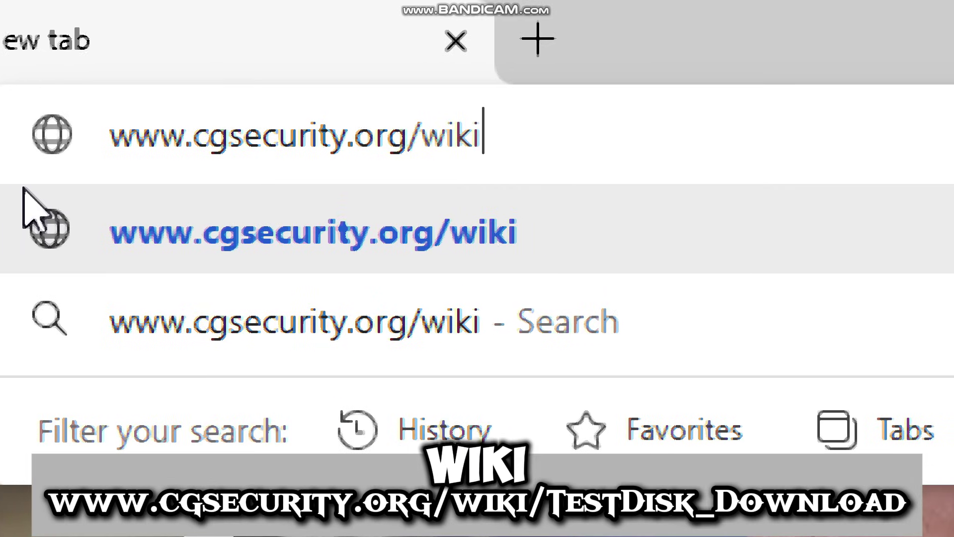
text(/Testd)
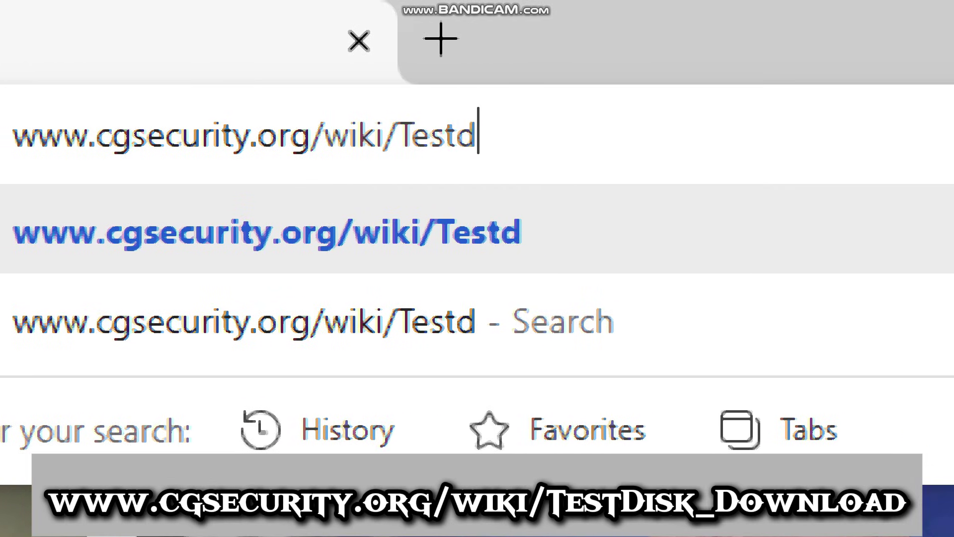
text(isk_download)
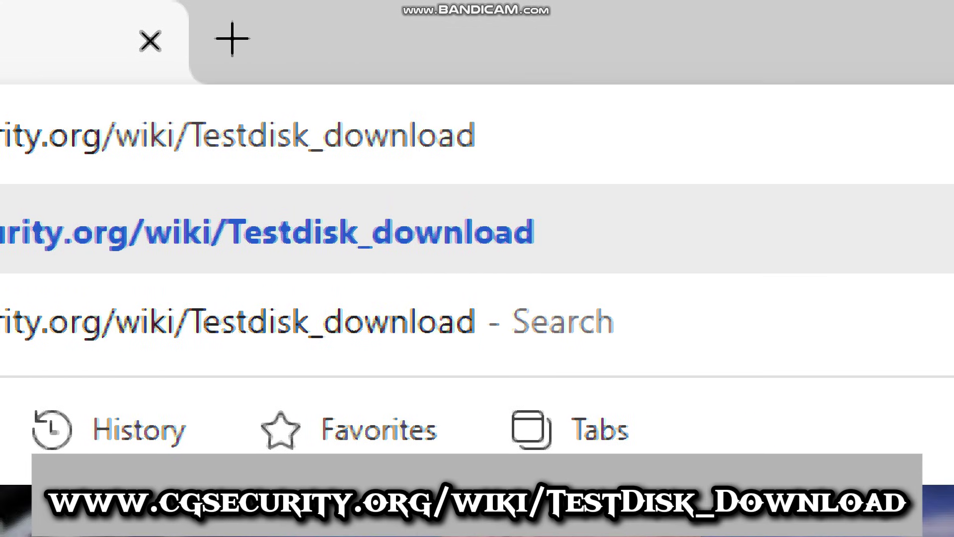
key(Return)
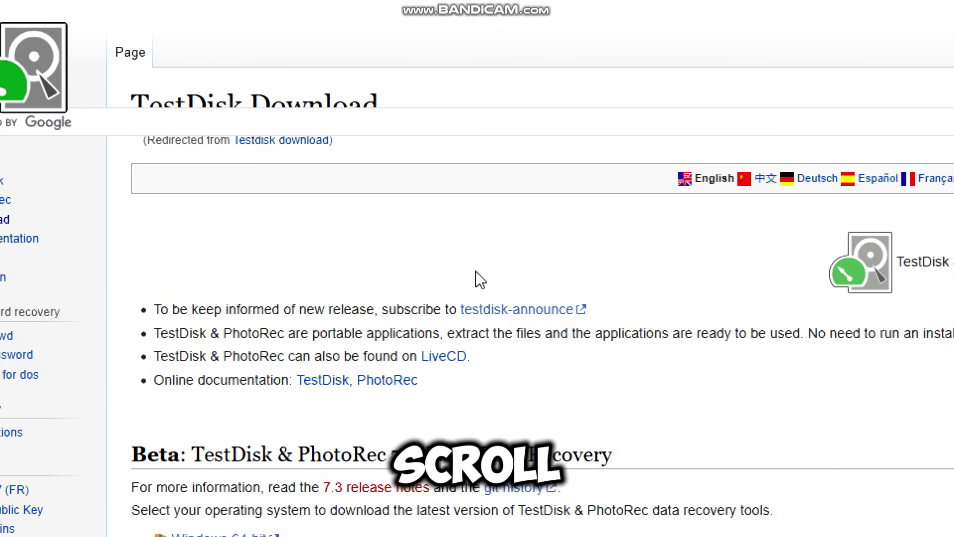
scroll(476, 279, down, 1)
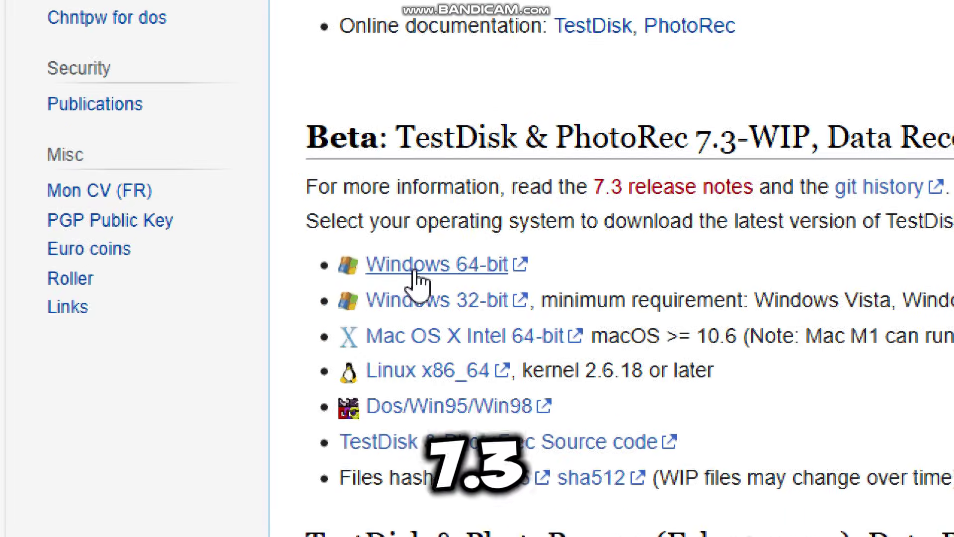
click(419, 281)
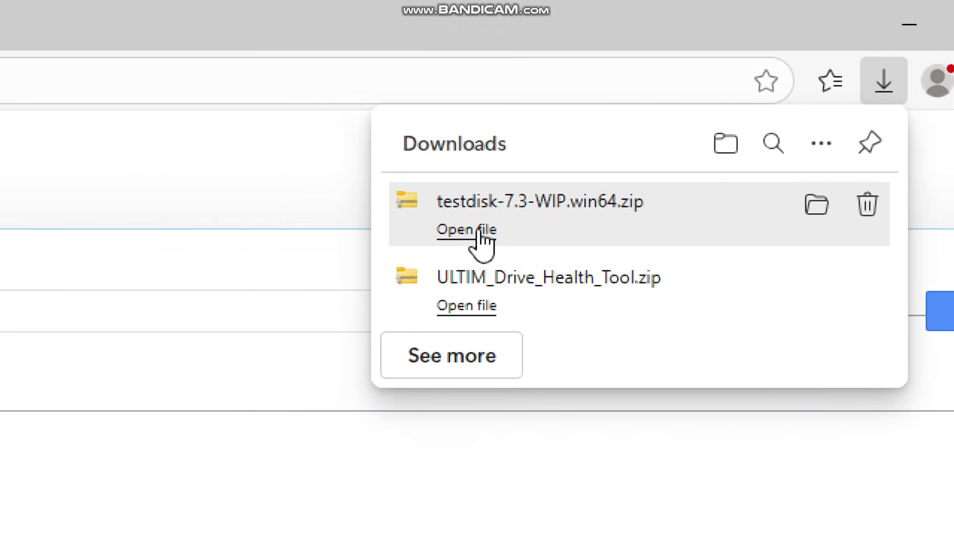
Step: Extract testdisk-7.3-WIP.win64.zip and browse the extracted folder to locate qphotorec_win
click(342, 229)
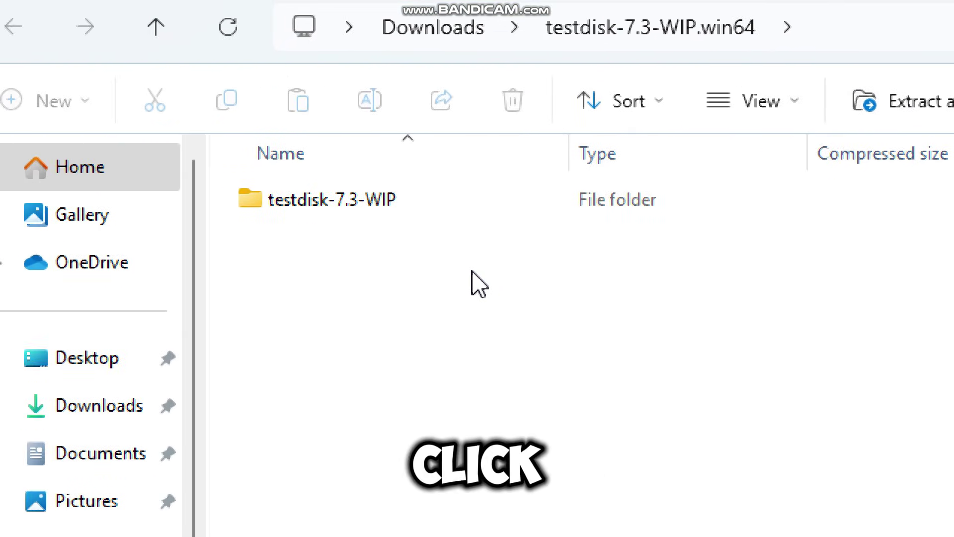
right_click(356, 265)
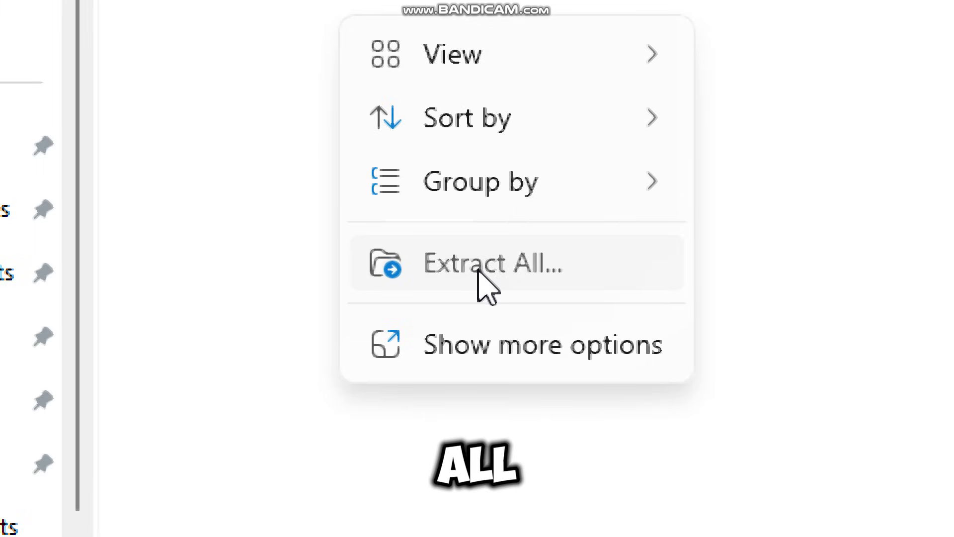
click(478, 271)
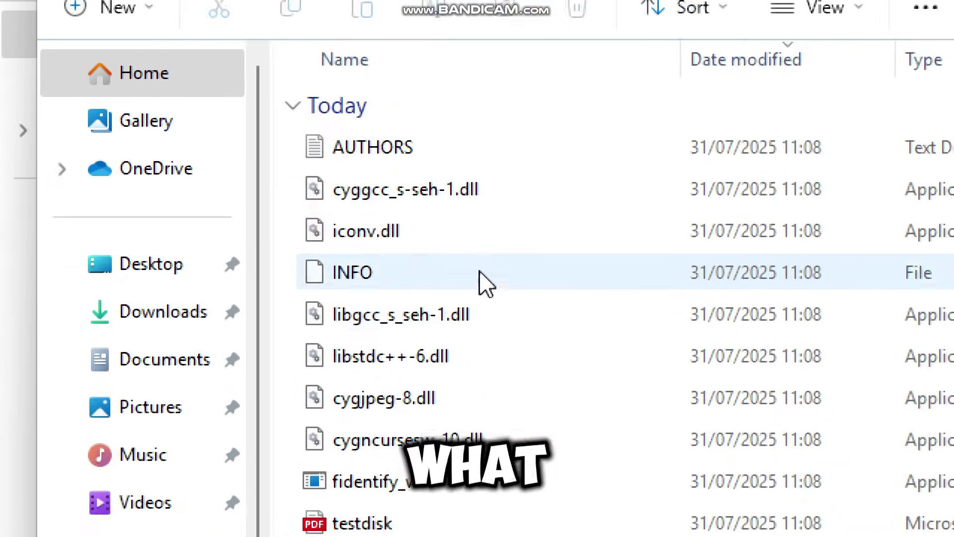
scroll(480, 278, down, 5)
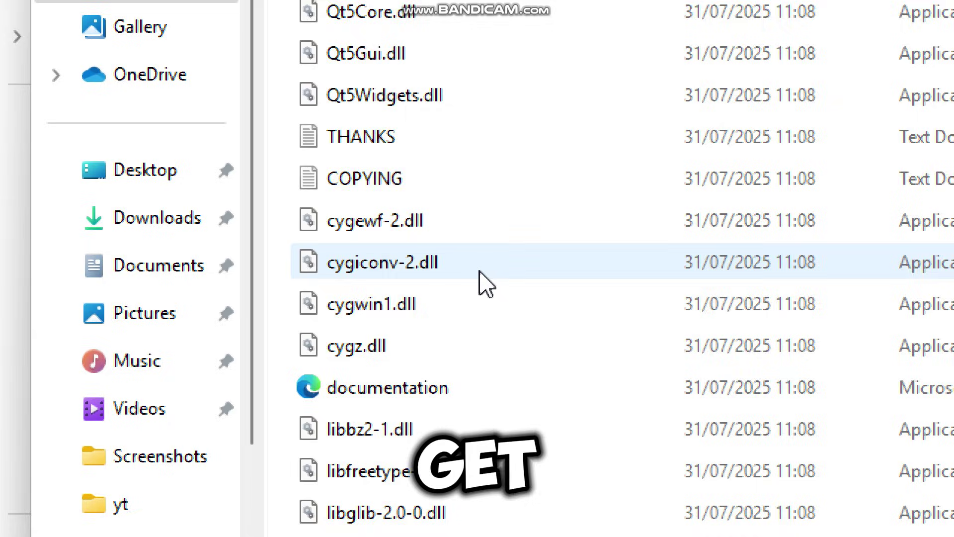
scroll(479, 272, down, 3)
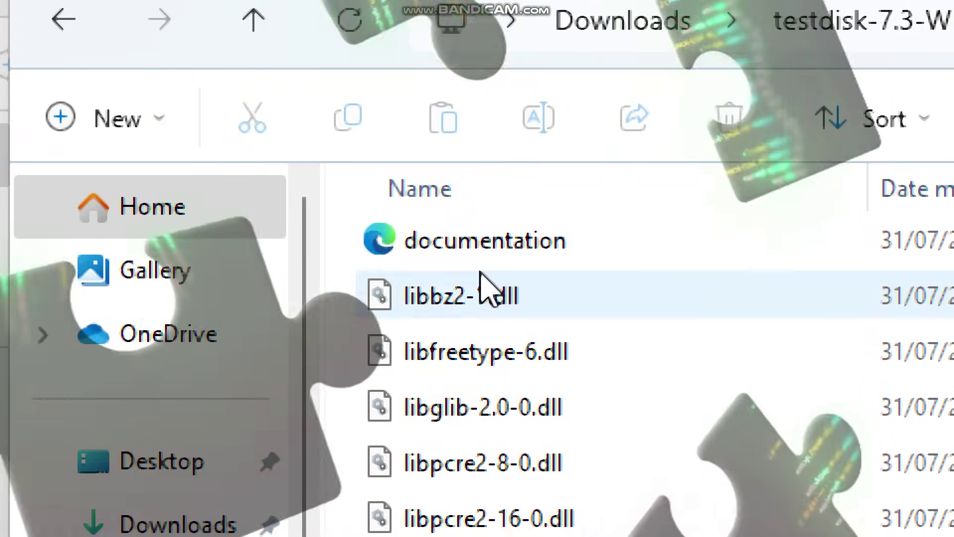
scroll(481, 274, up, 1)
scroll(480, 274, up, 1)
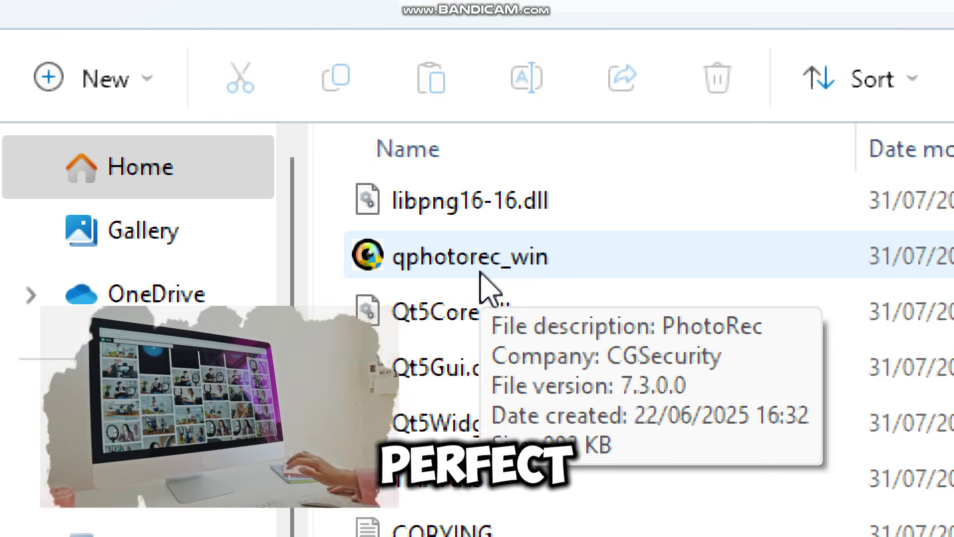
Step: Launch qphotorec_win.exe, choose Run anyway past SmartScreen, and bring QPhotoRec to the front
double_click(480, 272)
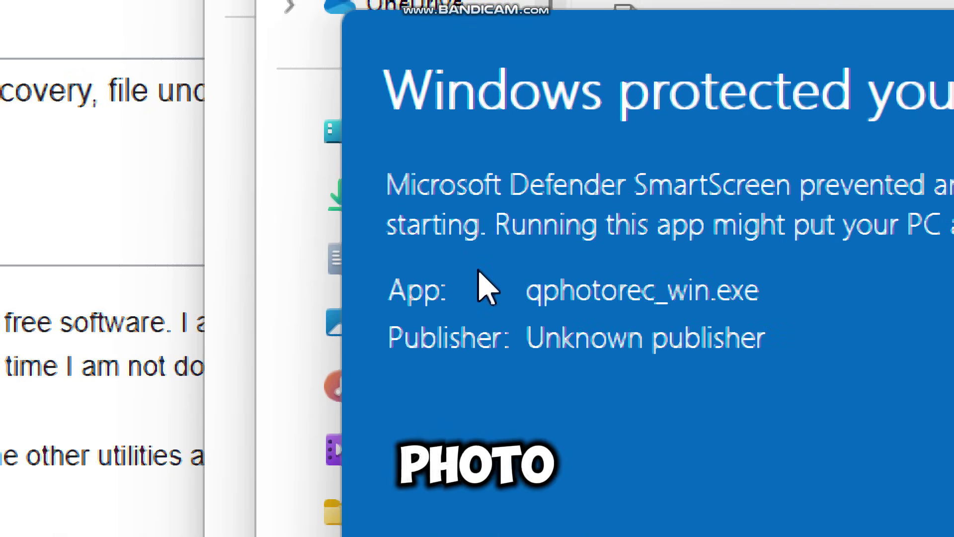
drag(527, 290, 593, 290)
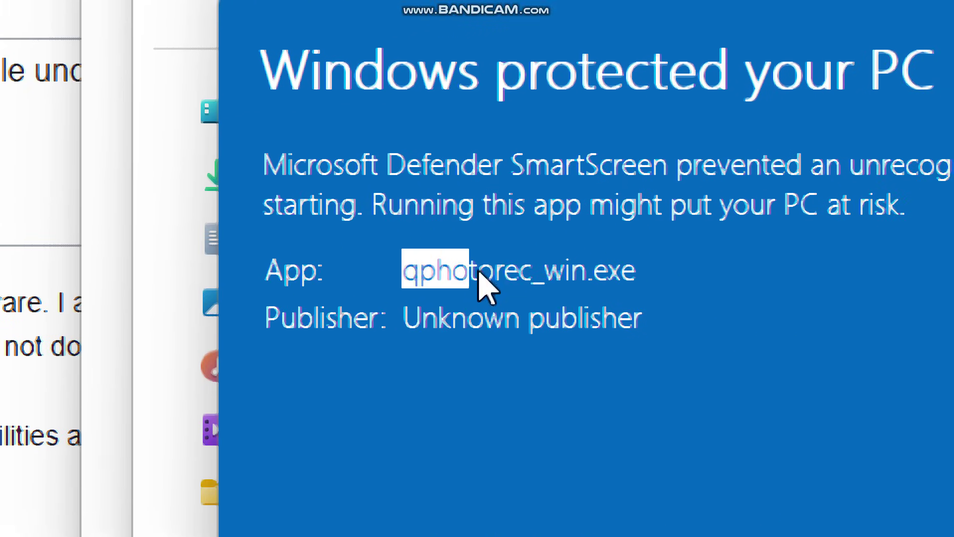
drag(479, 272, 646, 274)
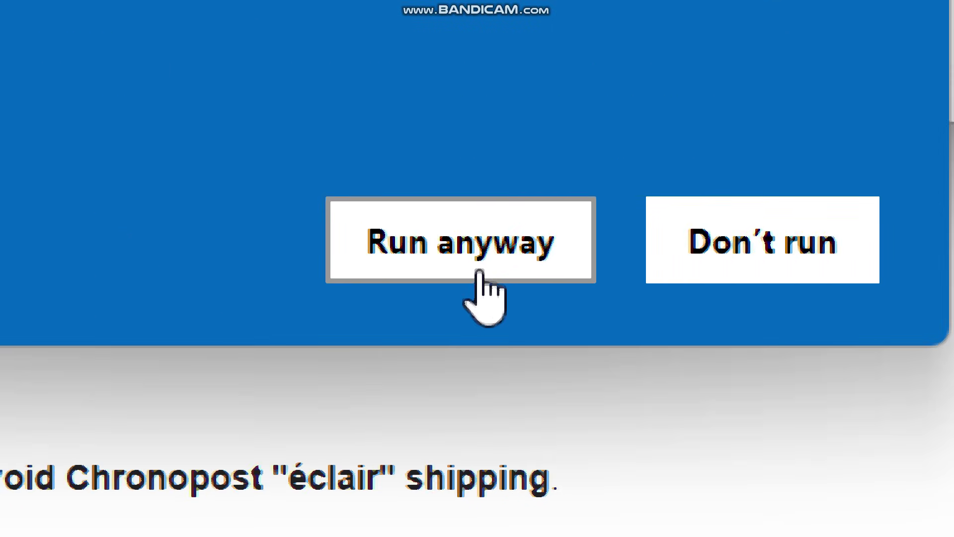
click(462, 338)
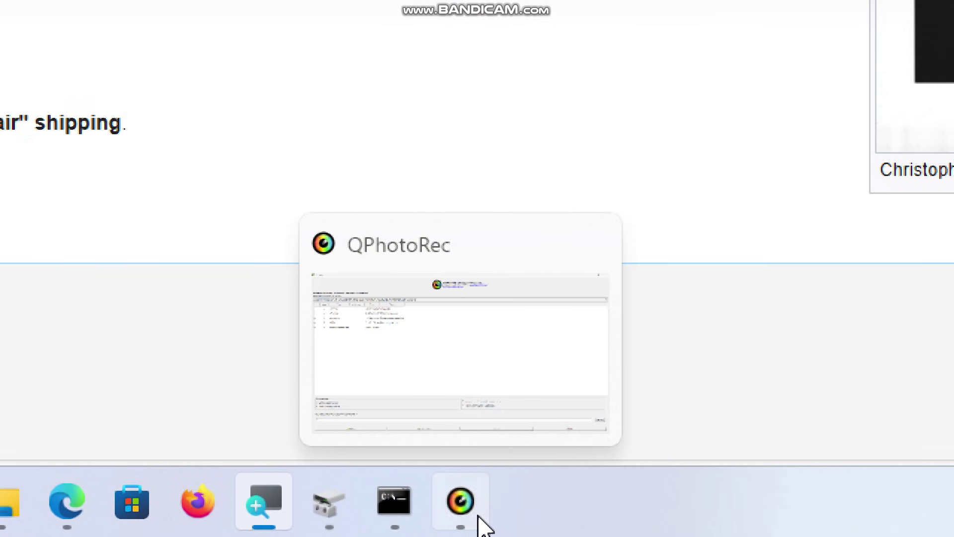
click(480, 521)
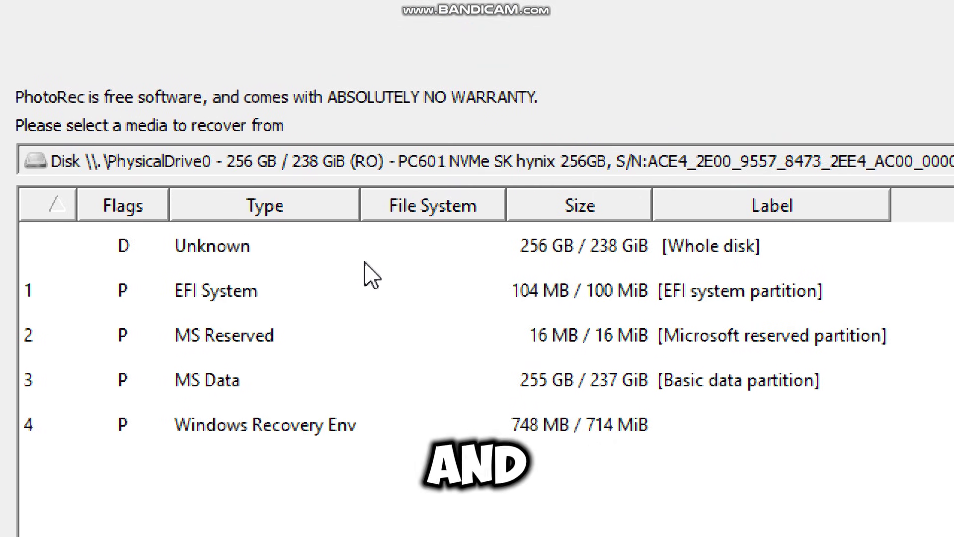
Step: Select the 256 GB whole-disk 'Unknown' entry as the recovery source
click(504, 249)
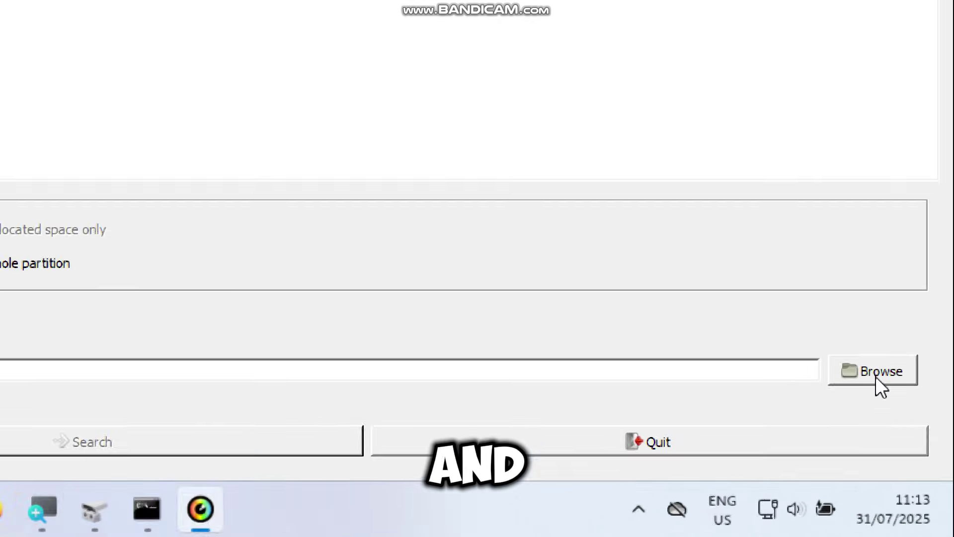
Step: Browse to This PC and select USB Drive (D:) as the output folder
click(828, 271)
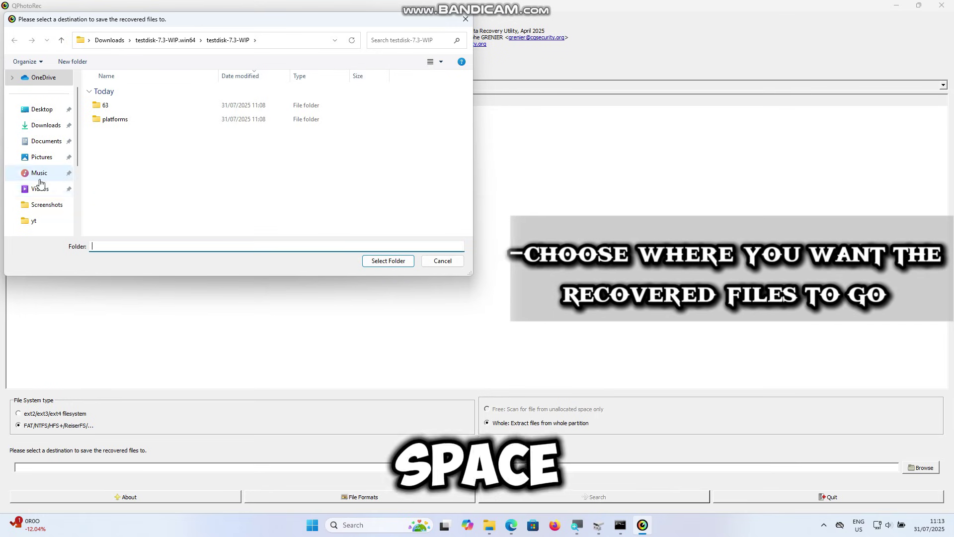
click(32, 159)
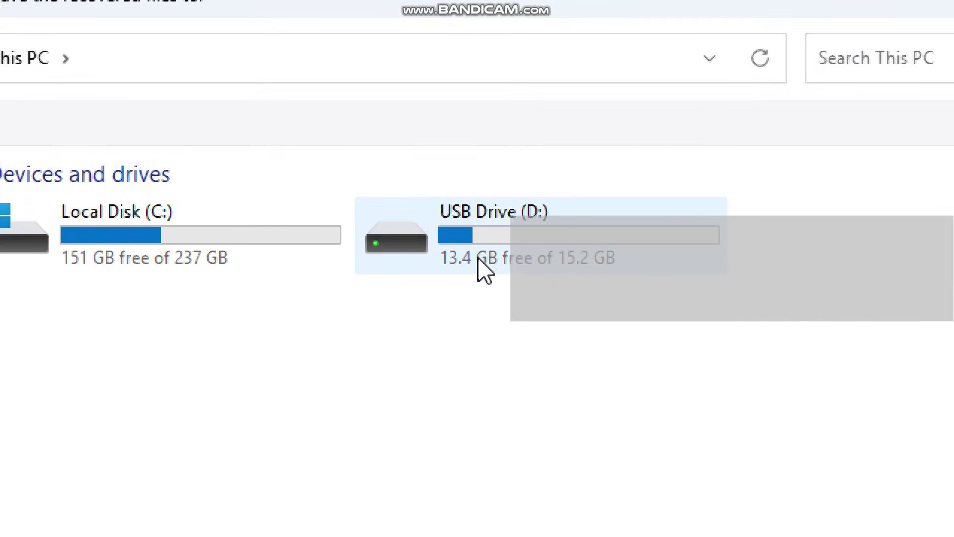
click(485, 271)
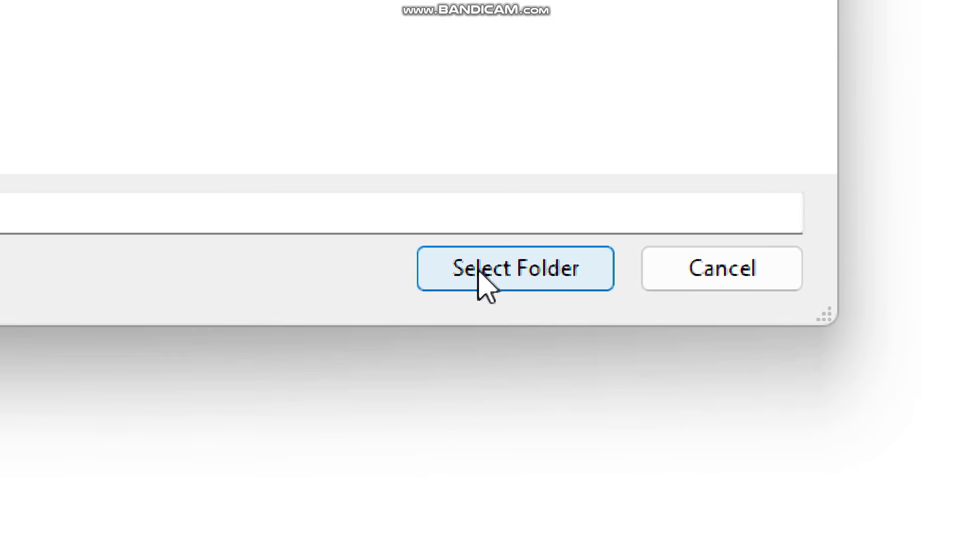
click(571, 276)
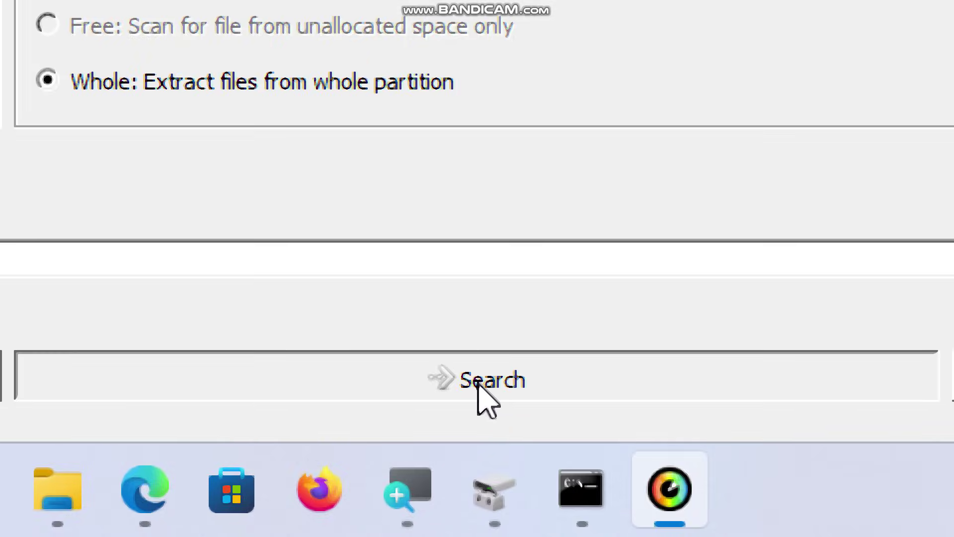
Step: Start the Search to recover files from the whole disk into D:/
click(478, 382)
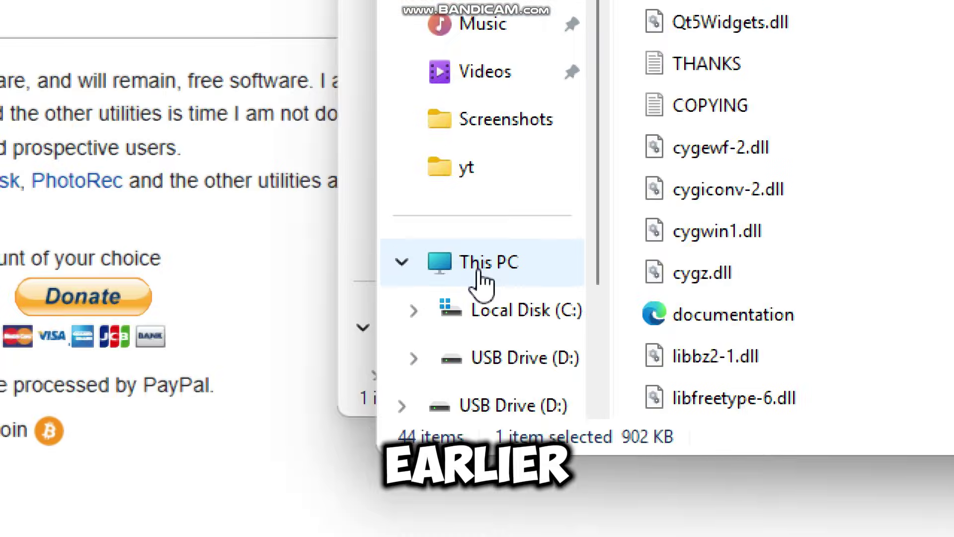
Step: Browse to D:\recup_dir.1 and open the recovered font file f0061692 in a preview
click(357, 269)
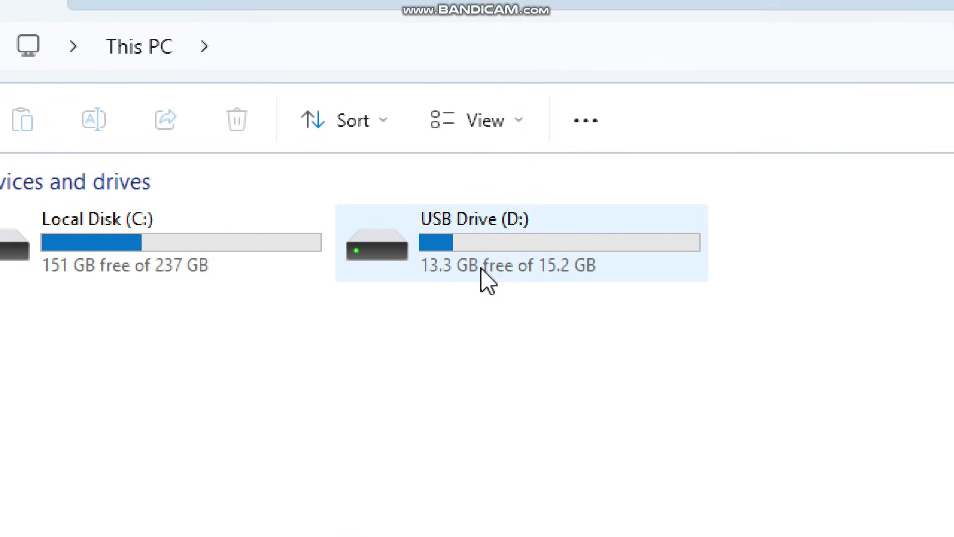
double_click(481, 271)
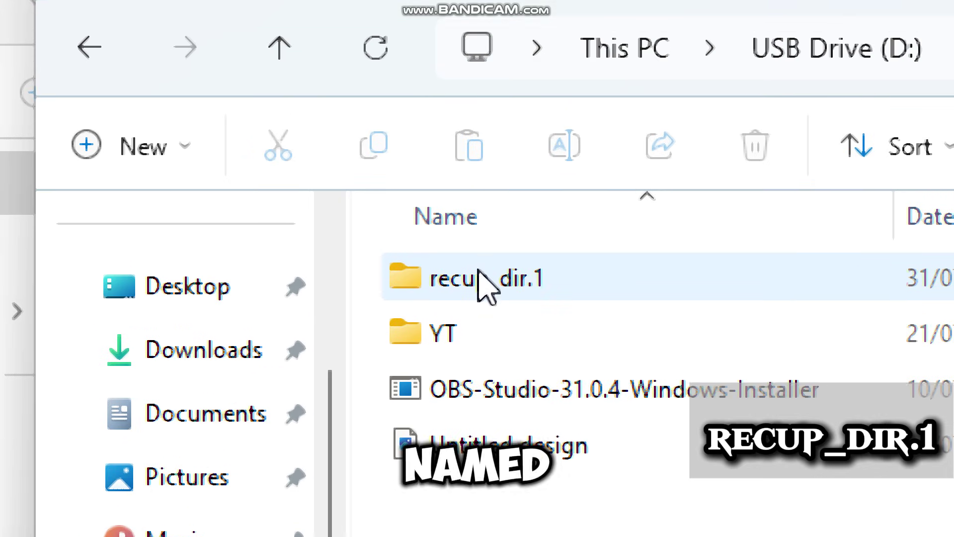
double_click(479, 273)
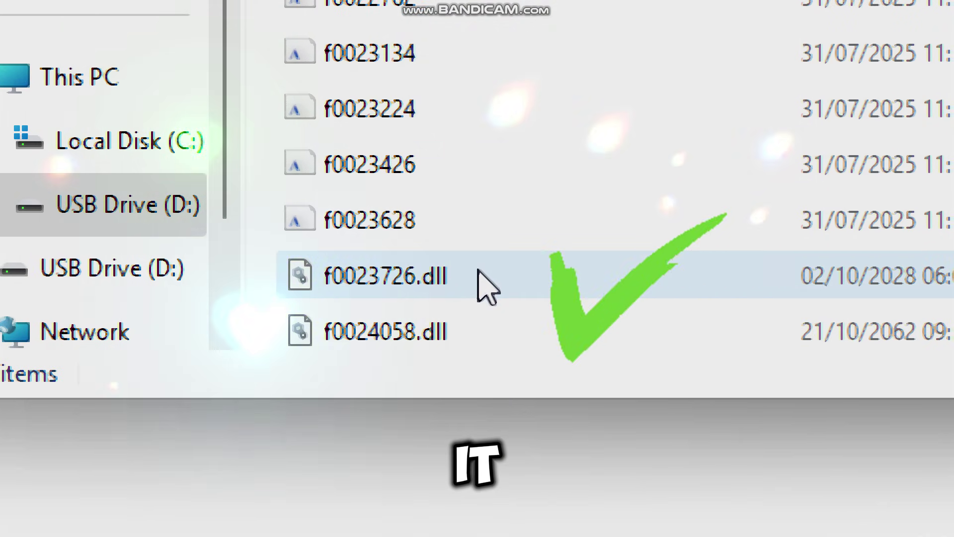
scroll(487, 286, down, 2)
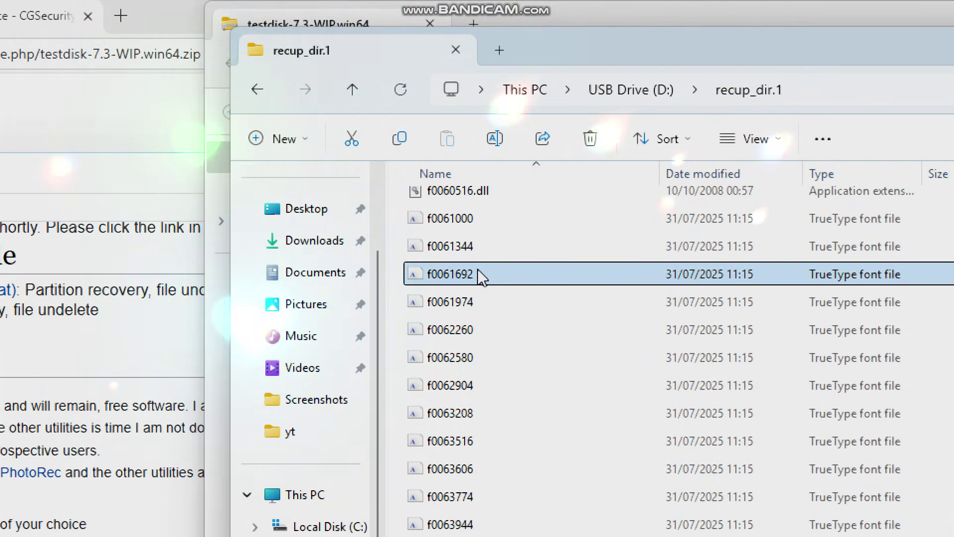
double_click(481, 277)
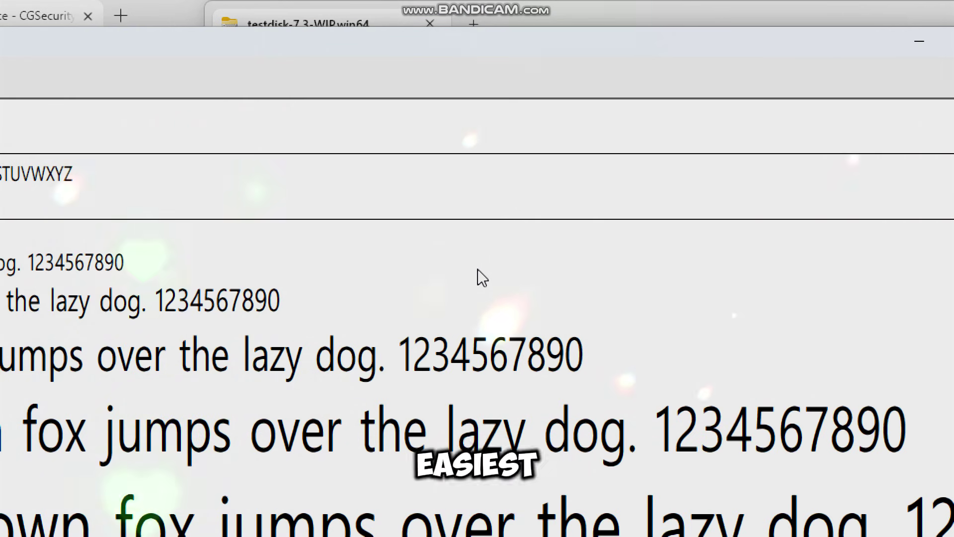